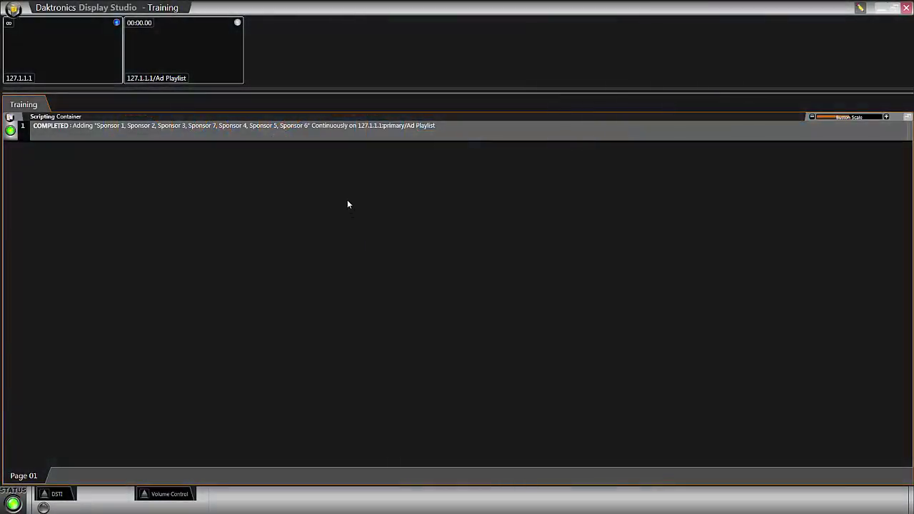
Step: Add a new button with a Play command aimed at 127.1.1.1:primary/Ad Playlist
right_click(348, 205)
click(358, 207)
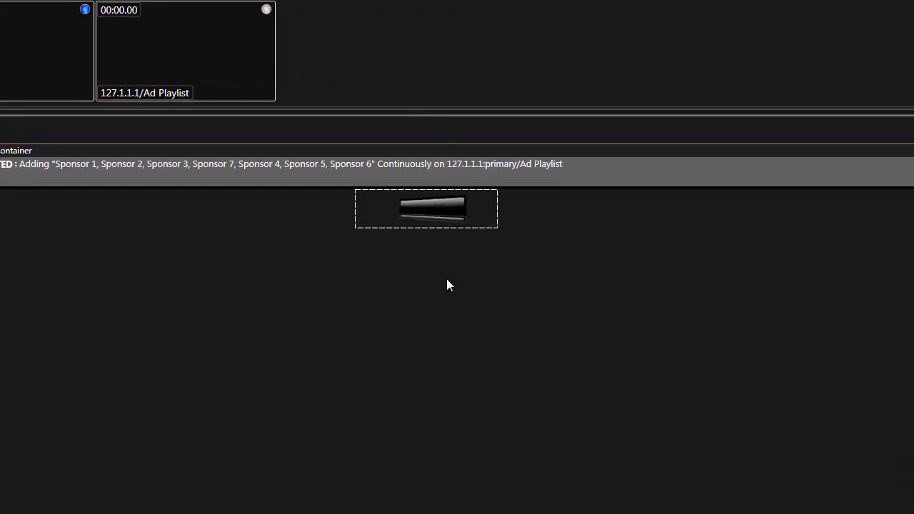
click(347, 290)
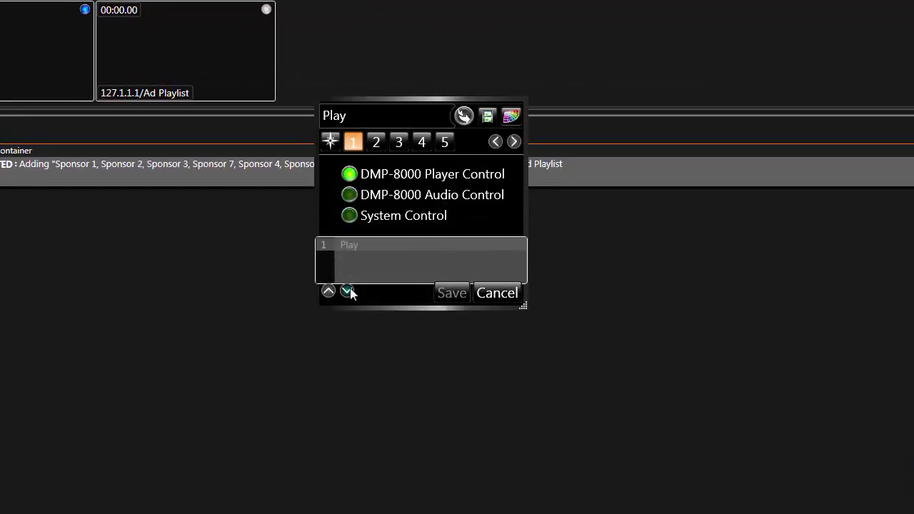
click(421, 254)
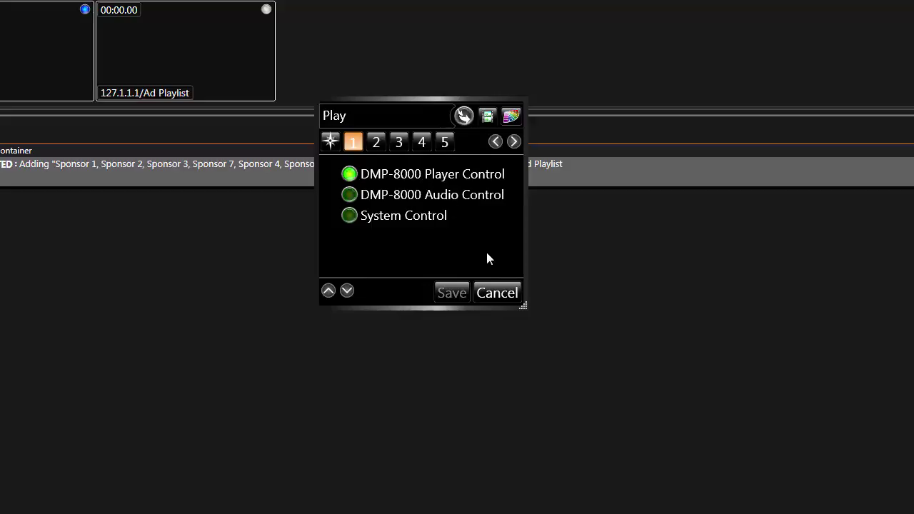
click(376, 143)
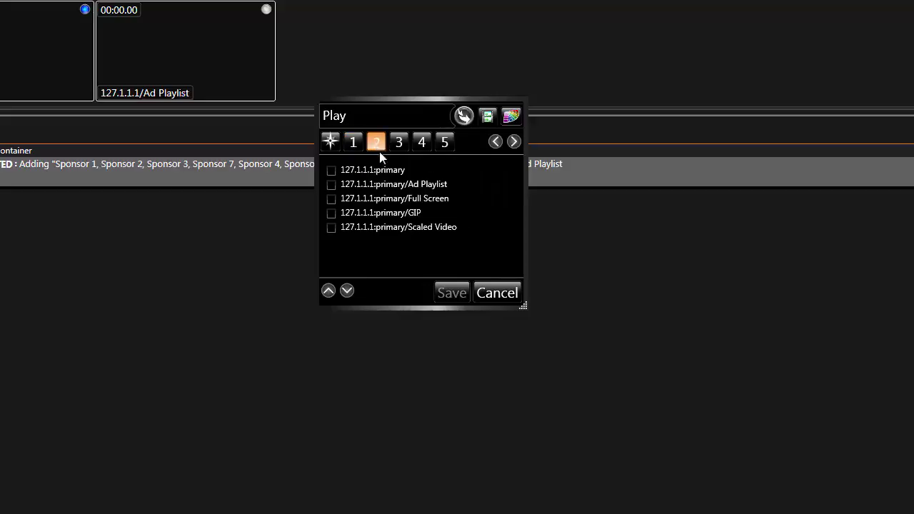
click(417, 185)
Step: Show the player actions and stretch the Play editor taller to list all ten
click(399, 143)
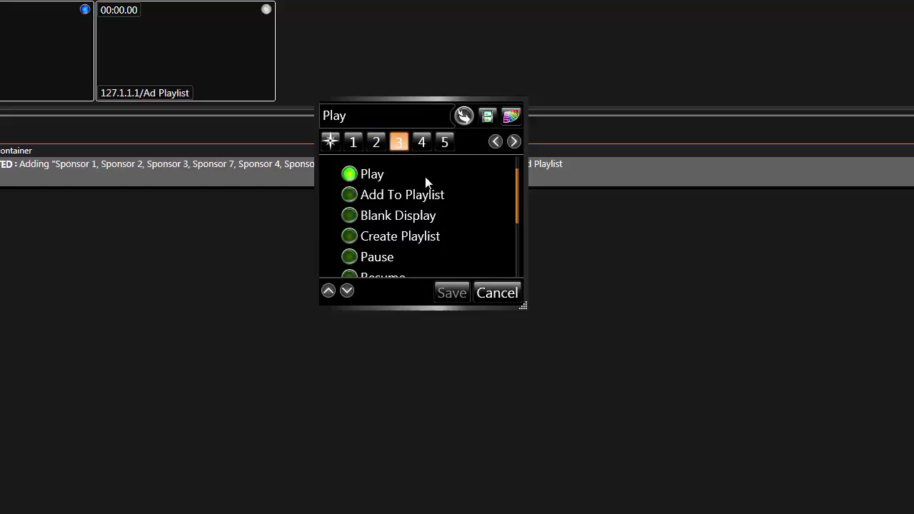
drag(523, 305, 594, 414)
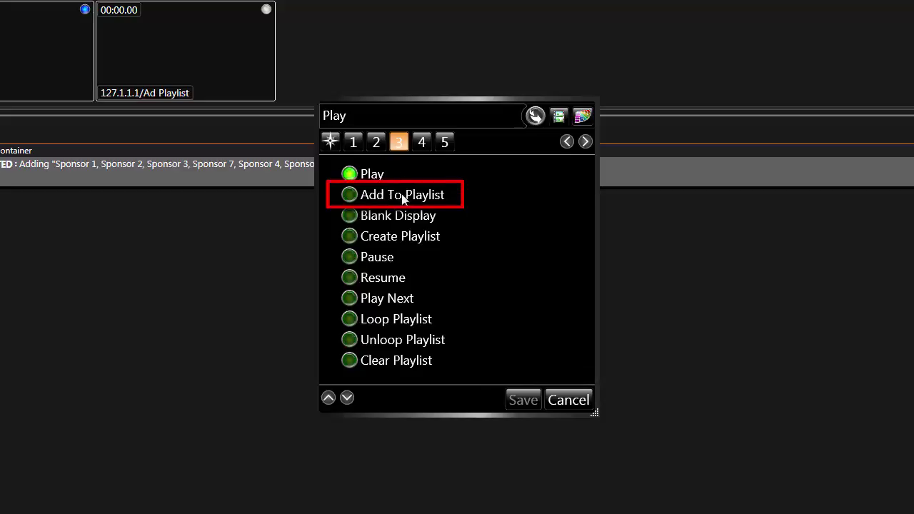
Step: Set the button's action to Add To Playlist and browse for playlist media
click(387, 193)
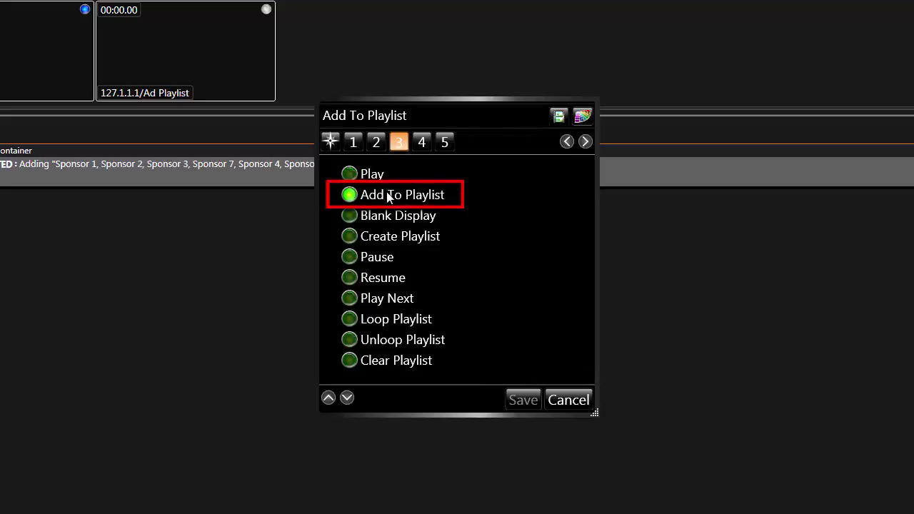
click(421, 141)
click(537, 147)
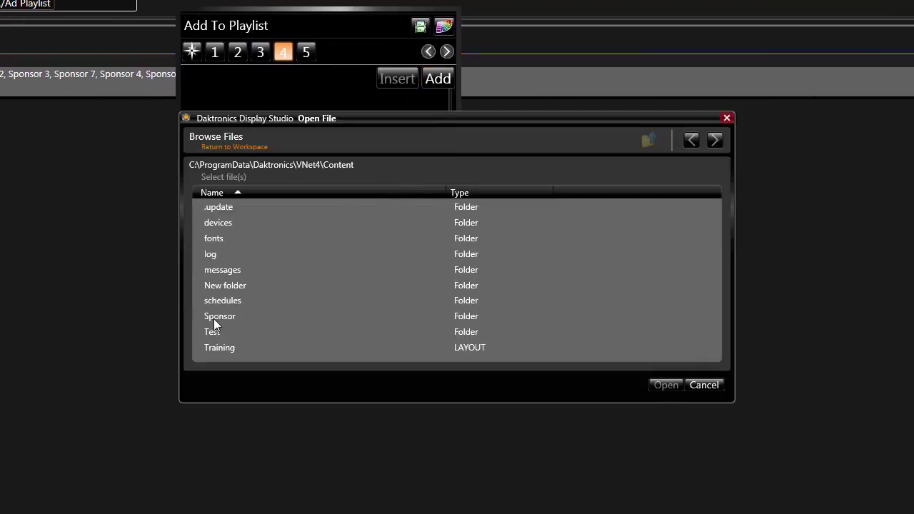
Step: Load Sponsor 1, 2, 3, 7, 6, 4 and 5 from the Sponsor folder into the playlist
double_click(214, 318)
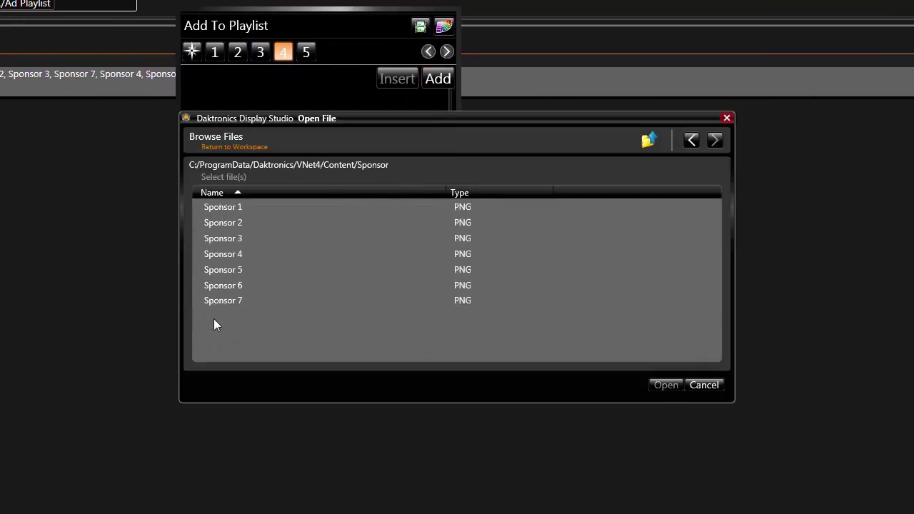
shift+click(232, 206)
shift+click(229, 237)
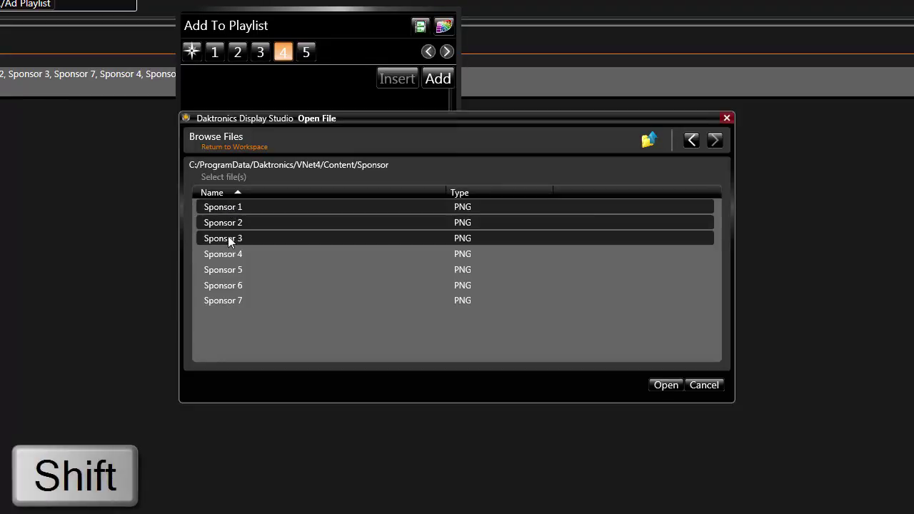
ctrl+click(232, 301)
ctrl+click(234, 286)
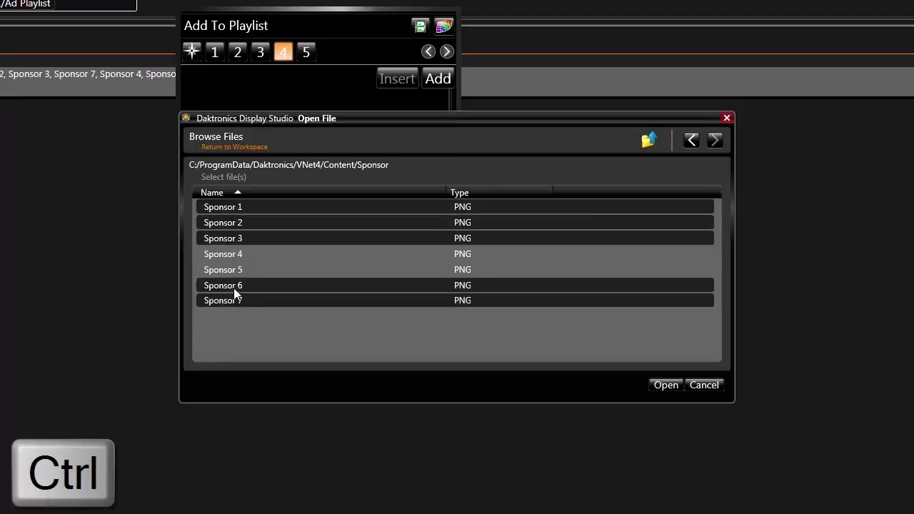
ctrl+click(232, 257)
ctrl+click(232, 266)
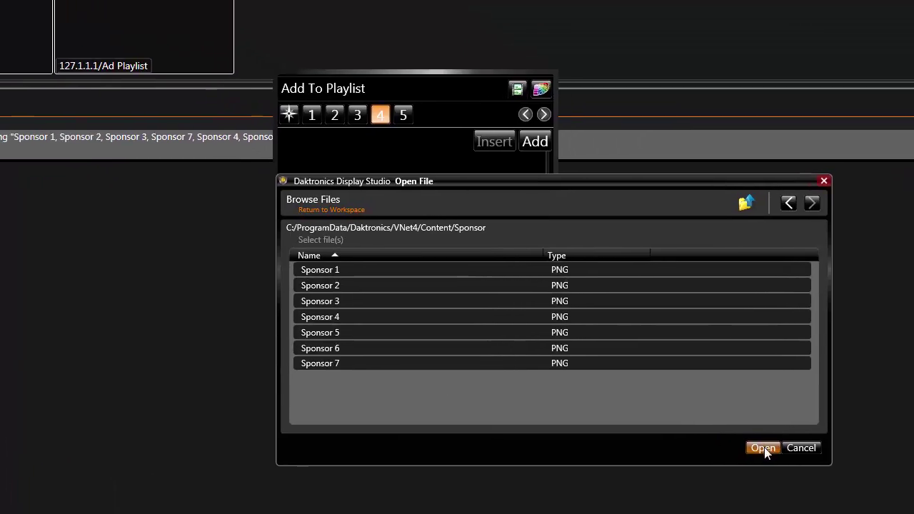
click(666, 385)
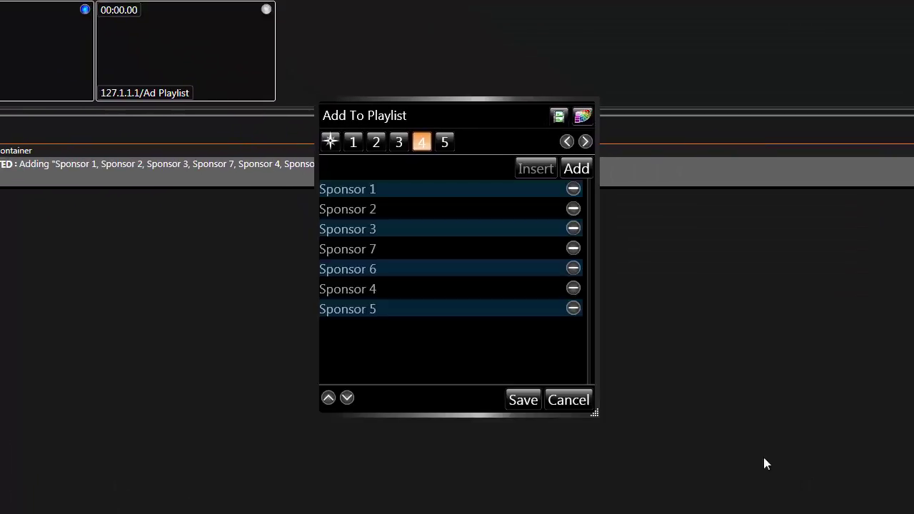
Step: Keep the playlist playing Continuous and save the Add To Playlist button
click(450, 146)
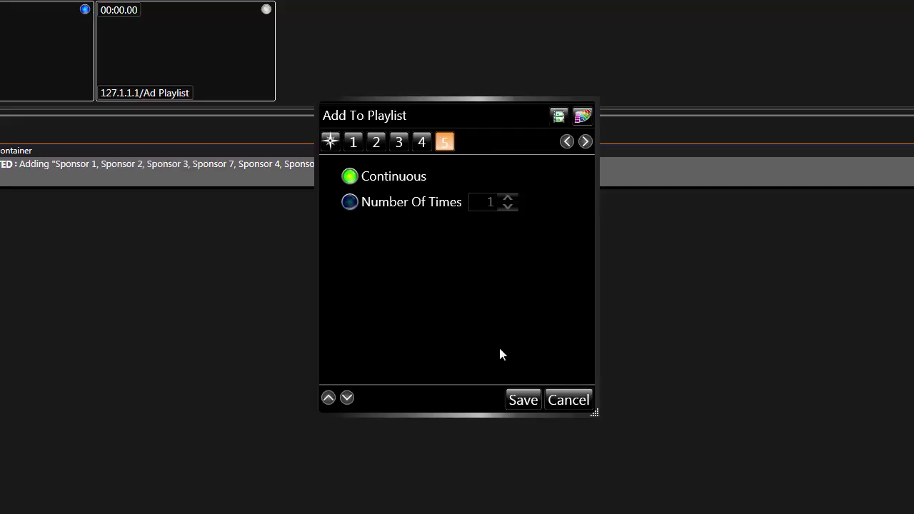
click(522, 400)
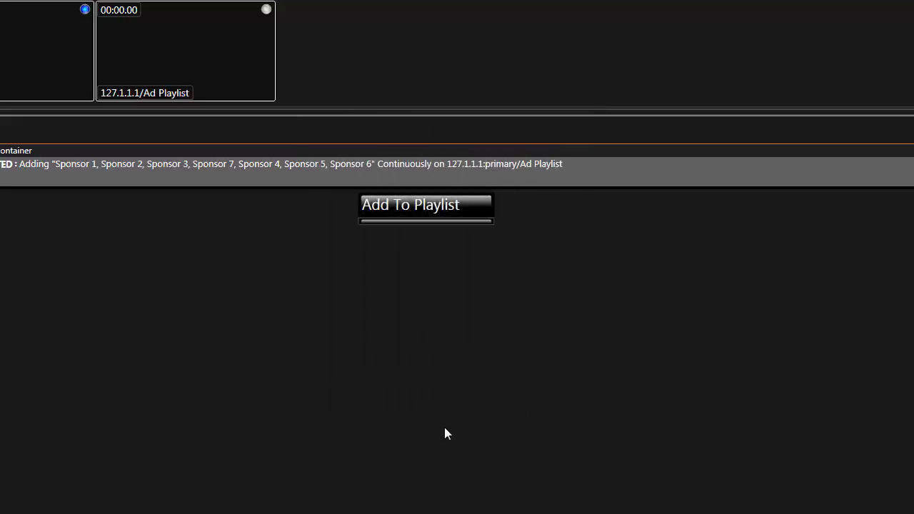
Step: Add another button targeting Ad Playlist and enlarge its editor to show every player action
right_click(427, 262)
click(469, 268)
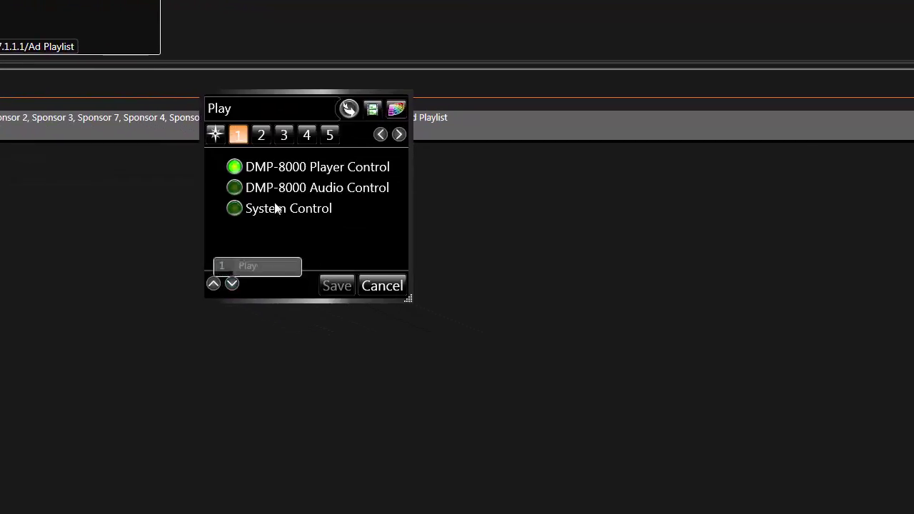
click(261, 135)
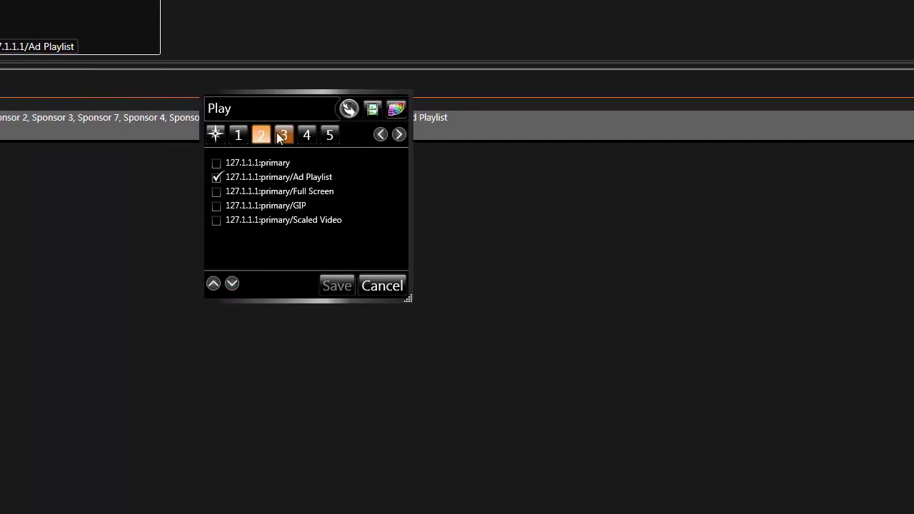
click(282, 135)
drag(408, 300, 520, 423)
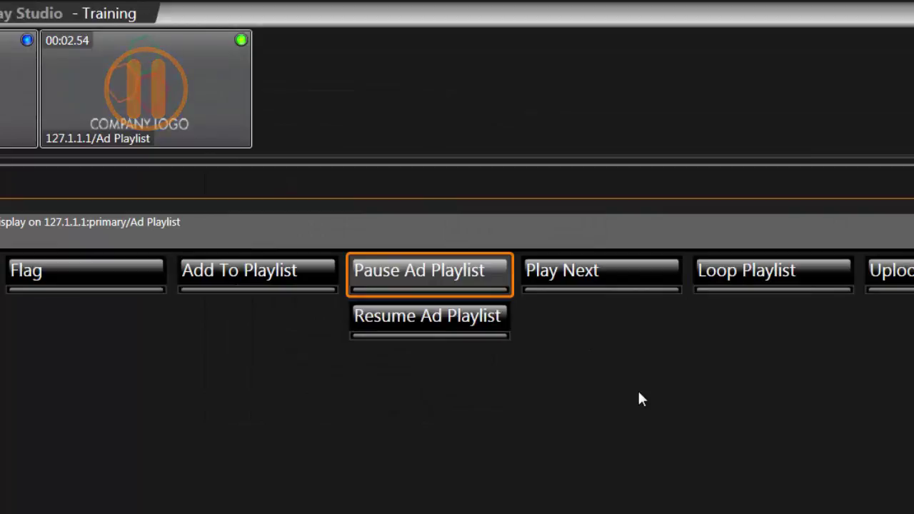
Step: Resume the Ad Playlist, skip to the next ad, then queue the sponsor ads twice
click(485, 330)
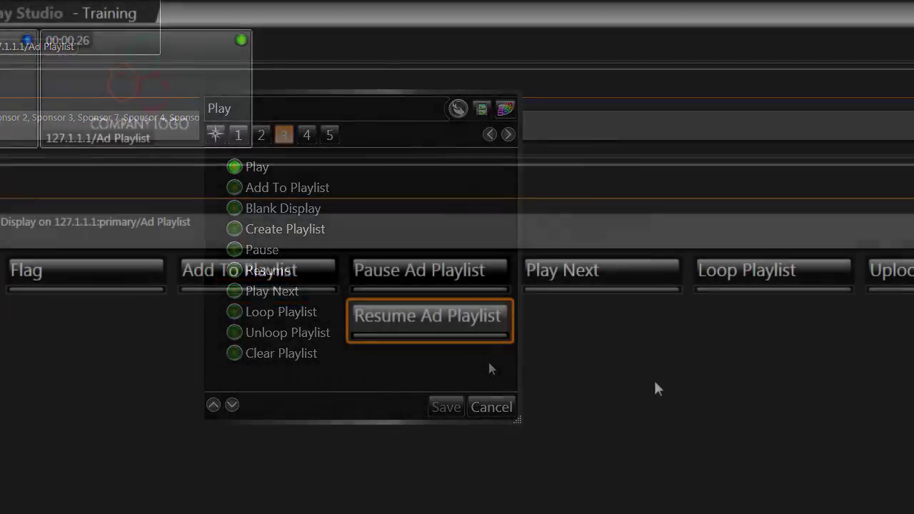
click(624, 278)
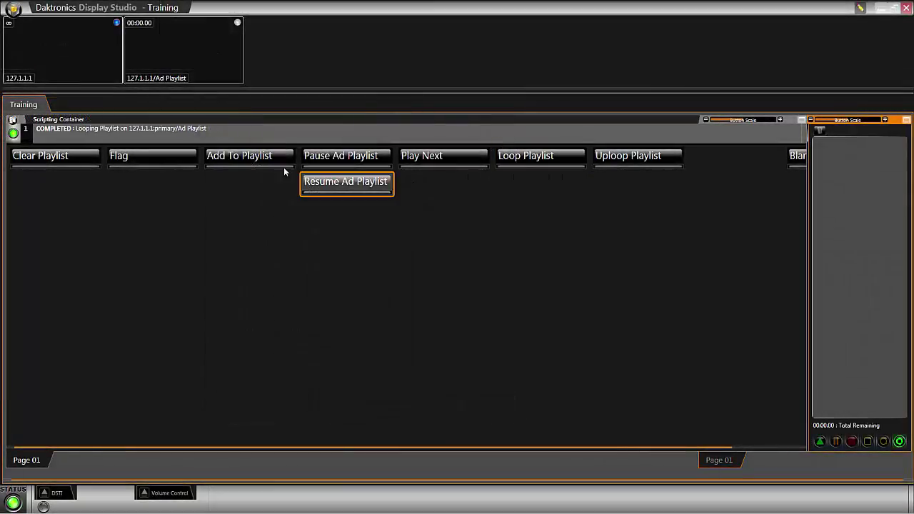
click(261, 158)
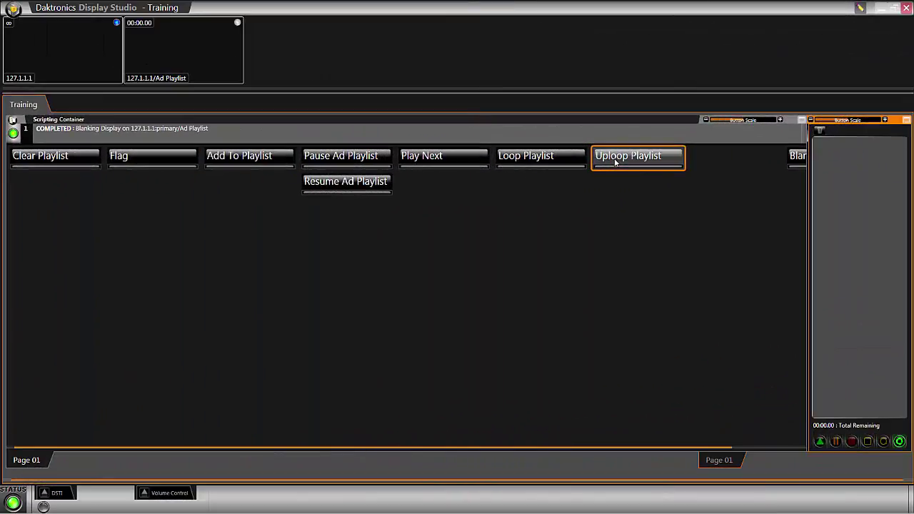
click(243, 157)
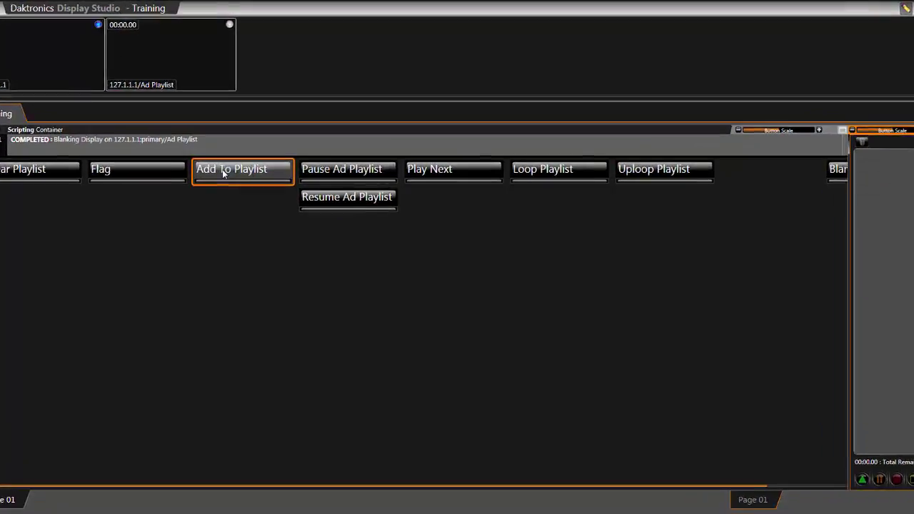
Step: Retarget Add To Playlist at Ad Playlist, requeue the sponsors, then clear the playlist
right_click(232, 159)
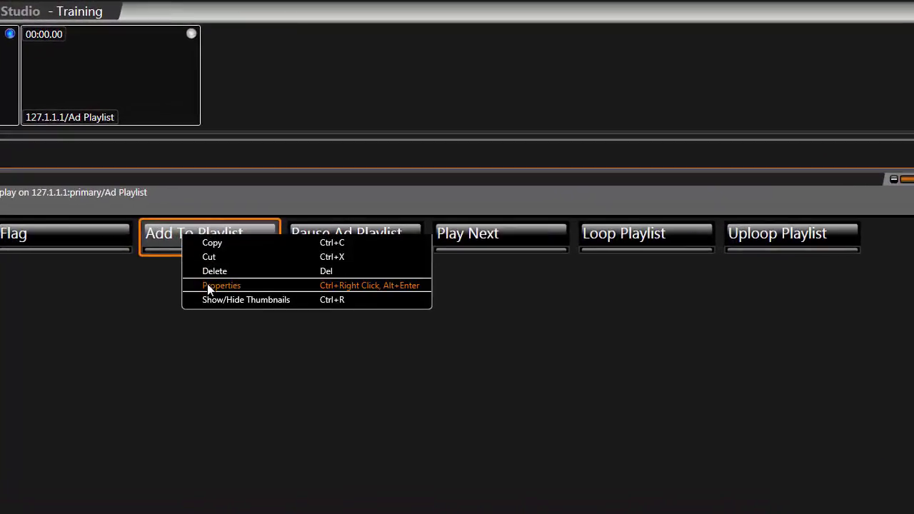
click(214, 285)
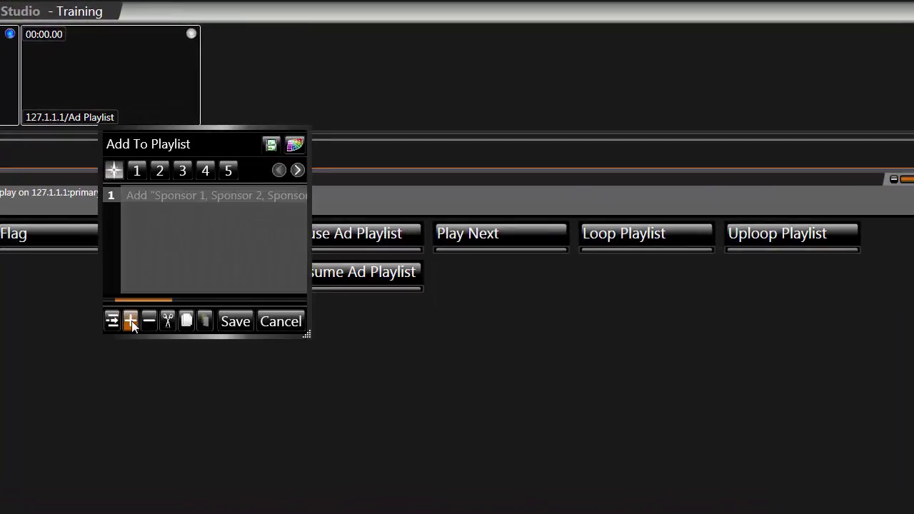
click(157, 171)
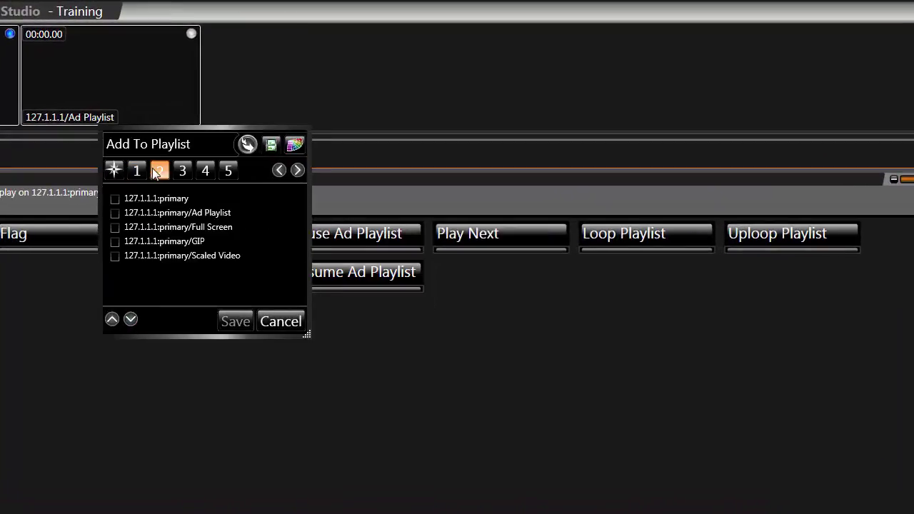
click(192, 217)
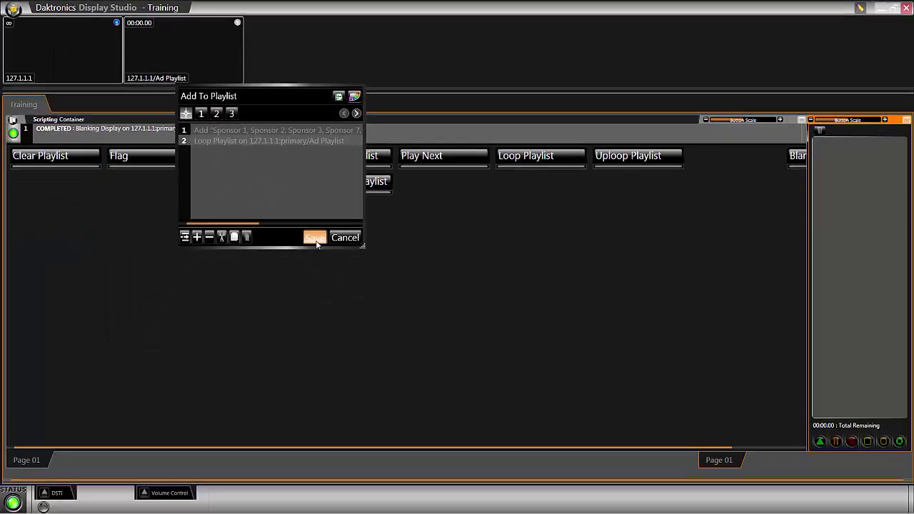
click(307, 357)
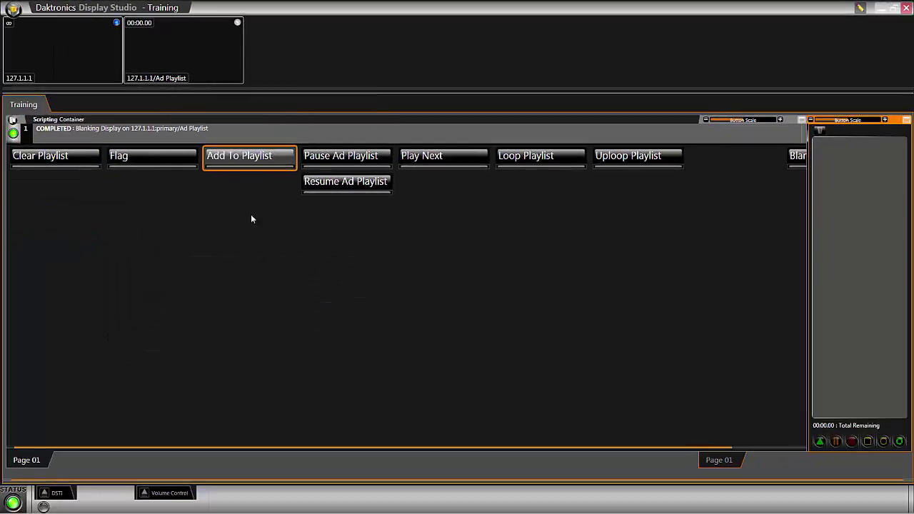
click(232, 167)
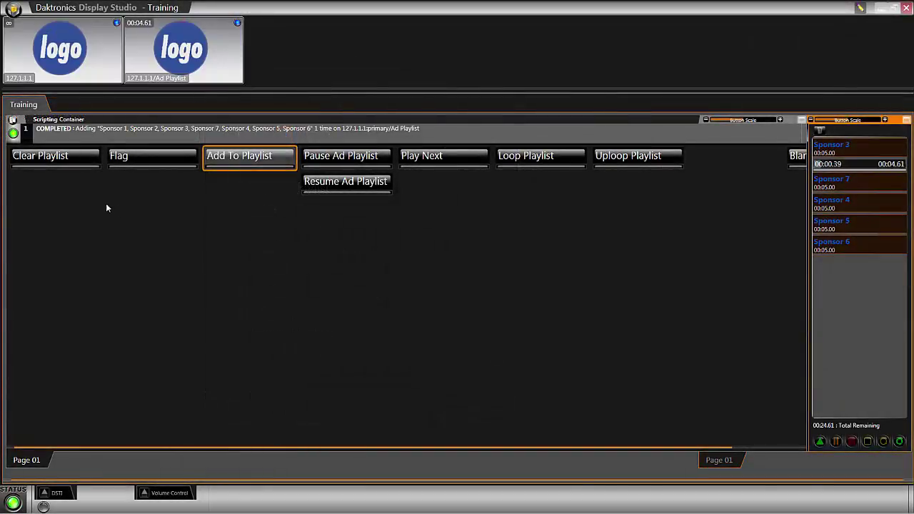
click(78, 165)
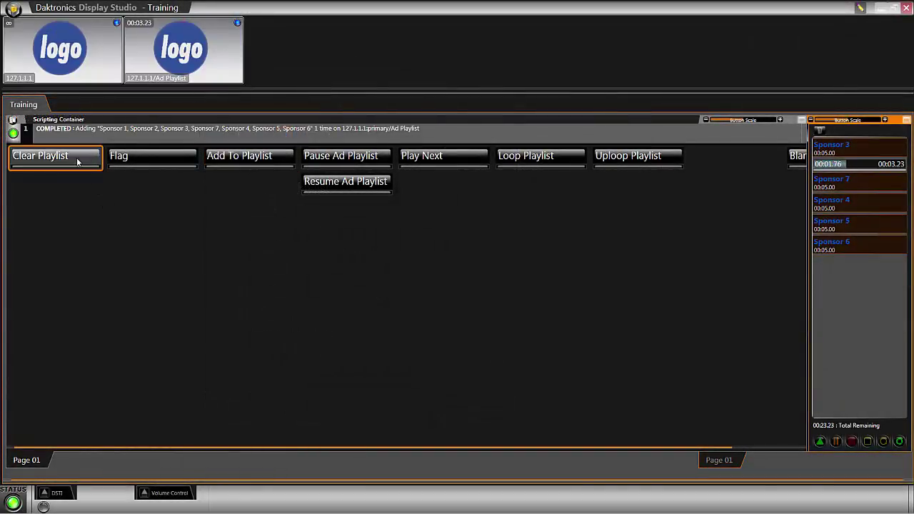